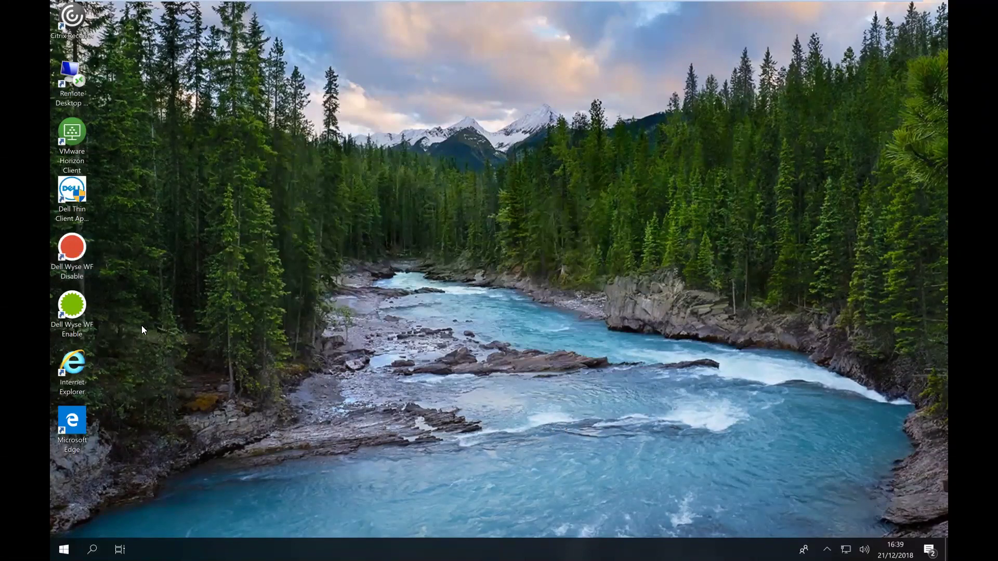
Confirm the tray's green Write Filter icon reads 'Write Filter is ON', then run Dell Wyse WF Disable
drag(50, 235, 79, 237)
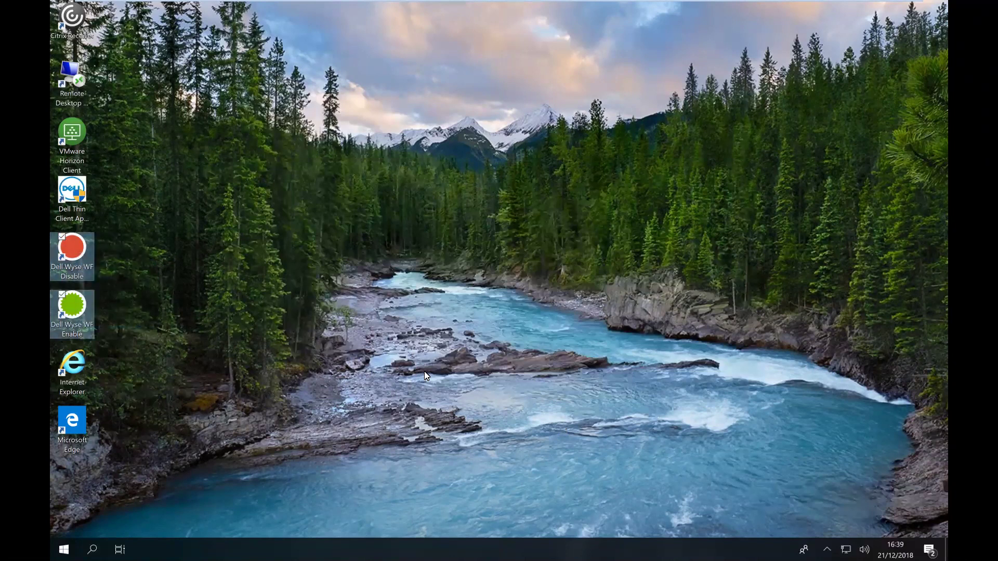
click(827, 550)
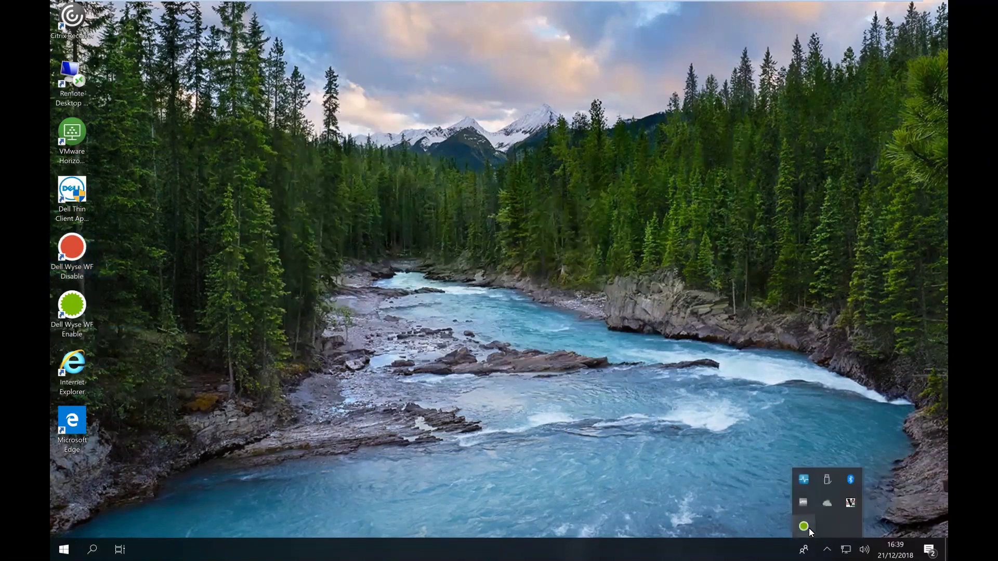
mouse_move(809, 528)
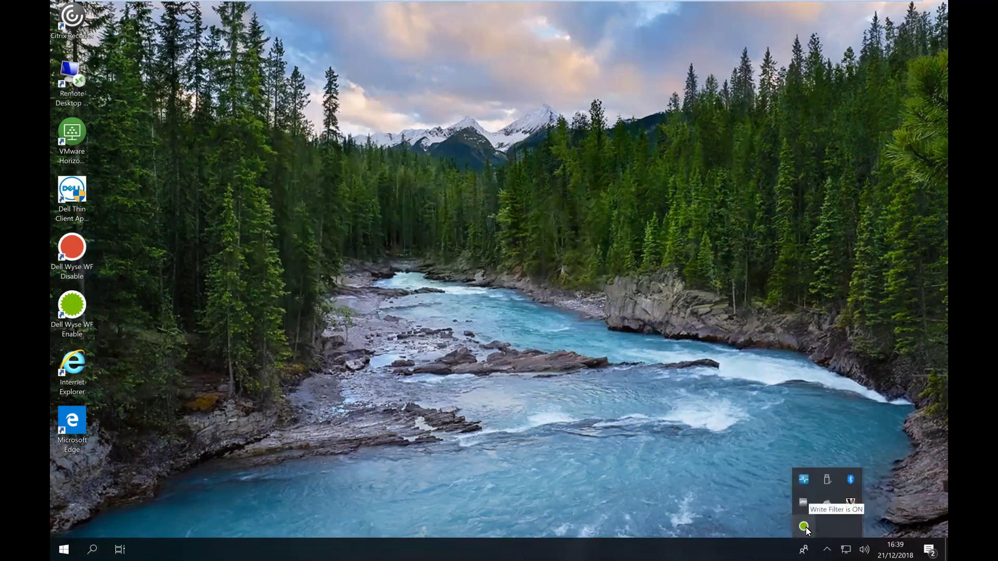
click(154, 302)
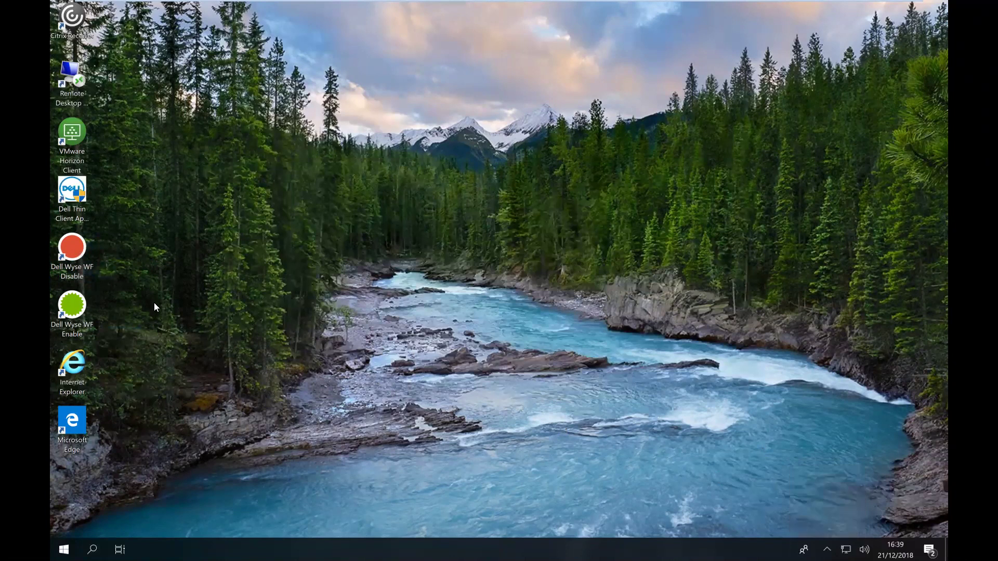
click(81, 253)
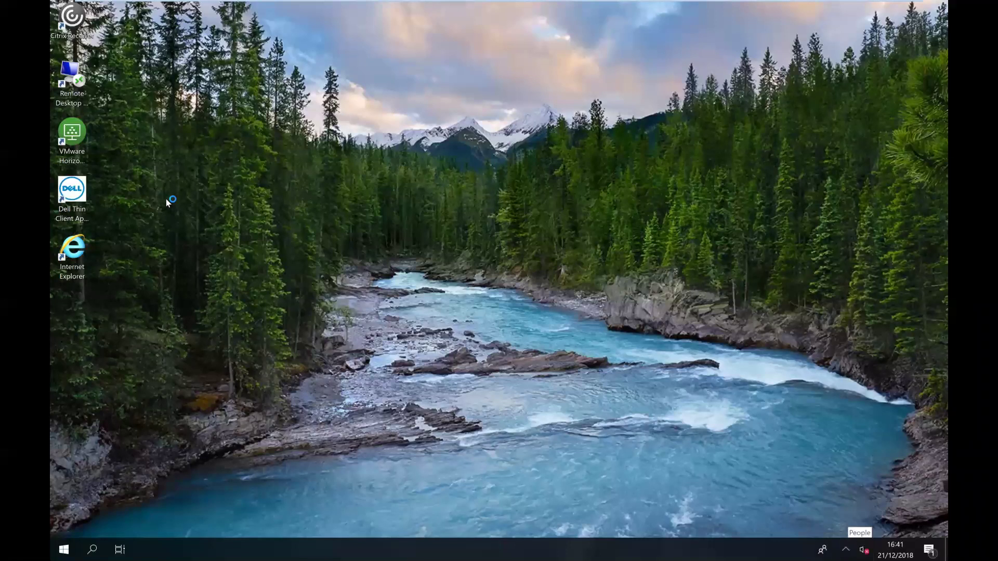
Delete the Remote Desktop Connection and Citrix Receiver shortcuts from the desktop
click(75, 81)
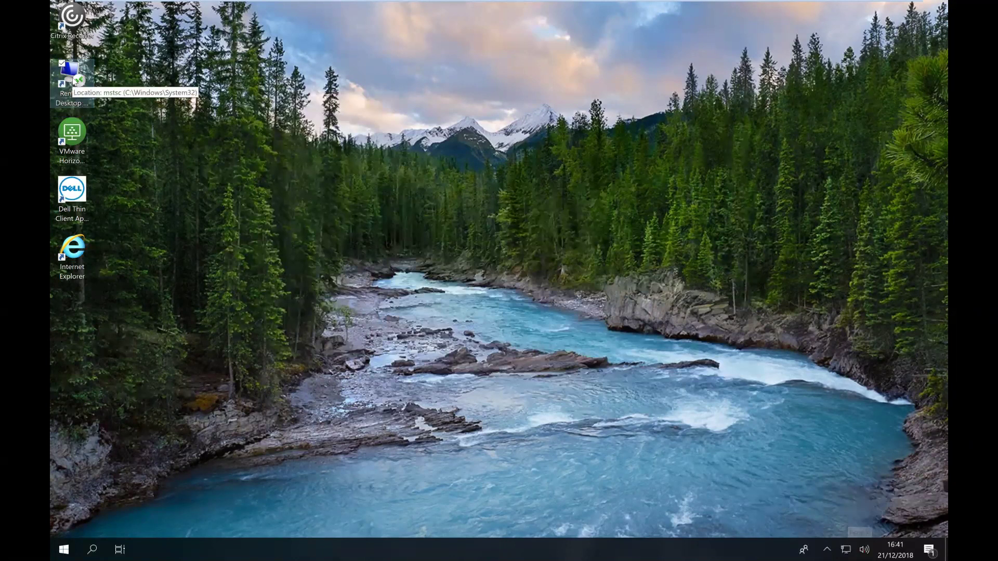
click(154, 137)
click(52, 88)
key(Delete)
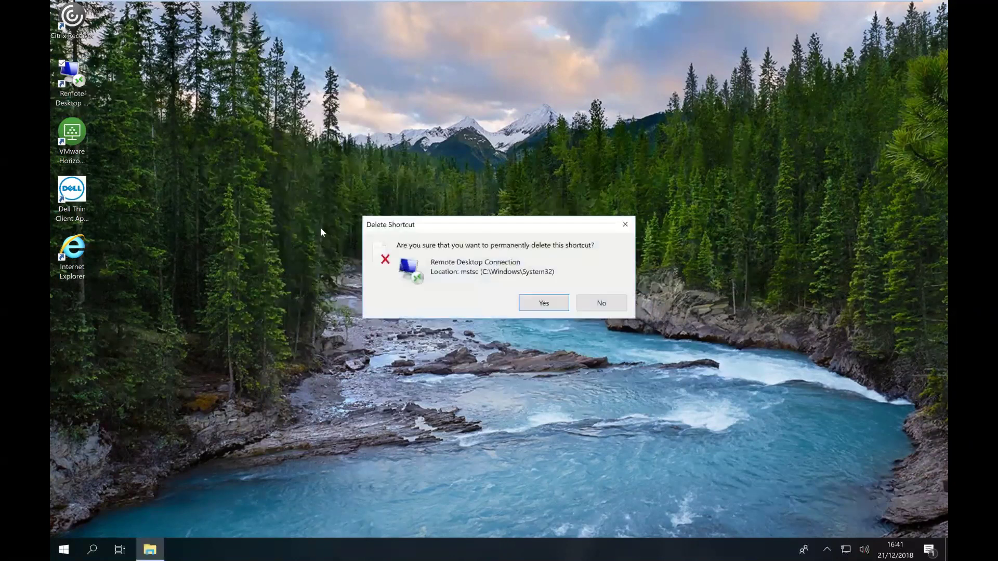
click(539, 302)
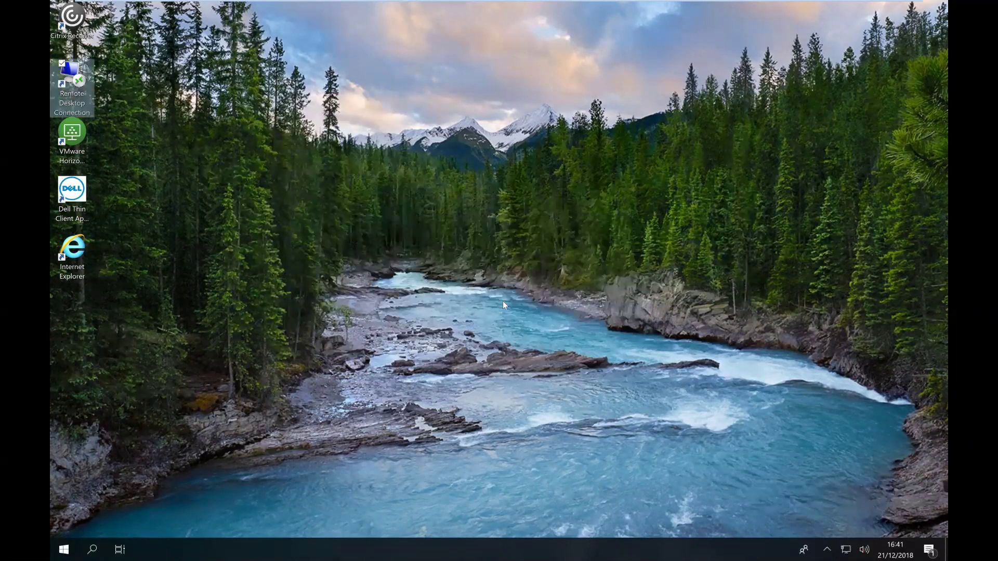
click(77, 29)
key(Delete)
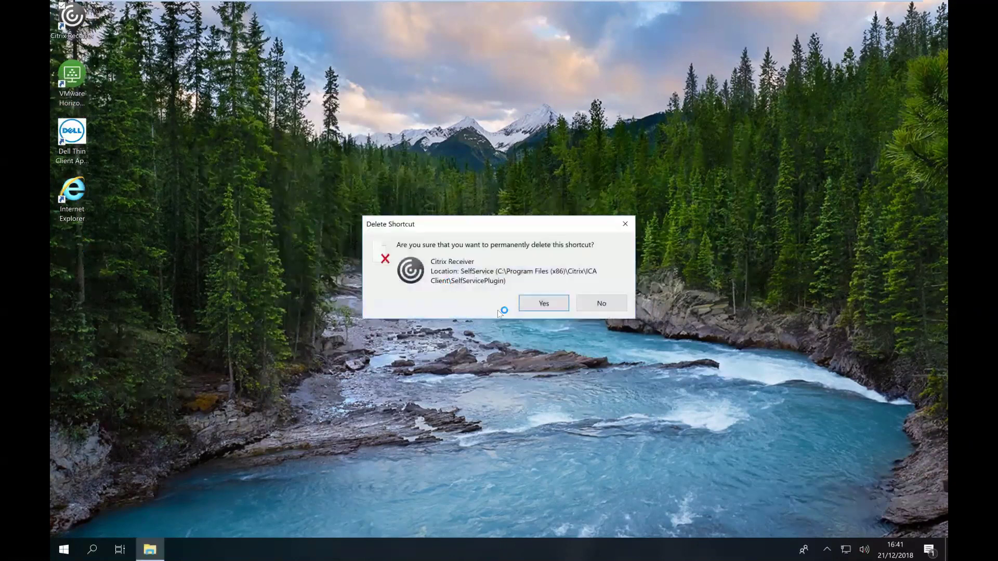
click(538, 302)
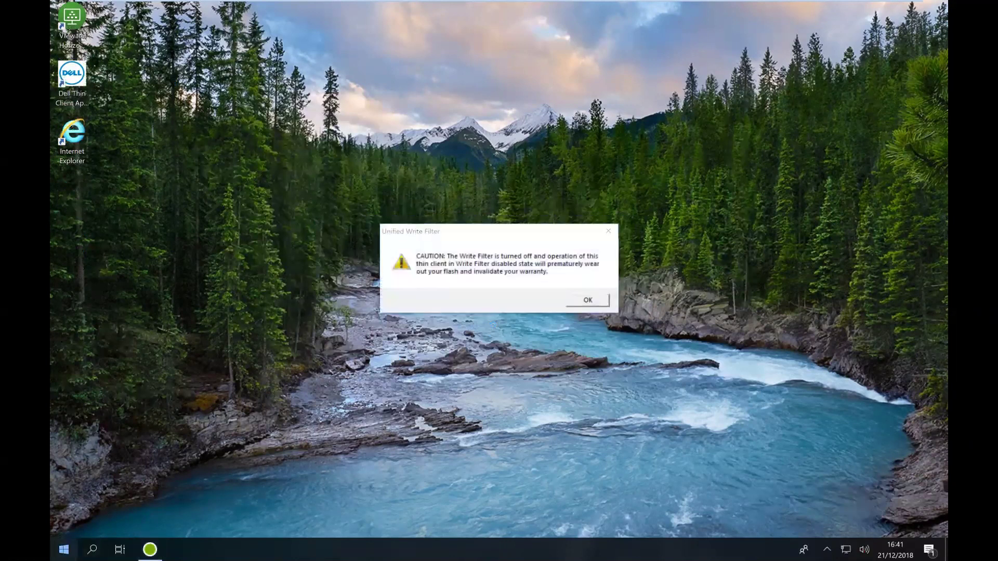
Dismiss the Unified Write Filter caution that the write filter is off
click(64, 549)
click(672, 360)
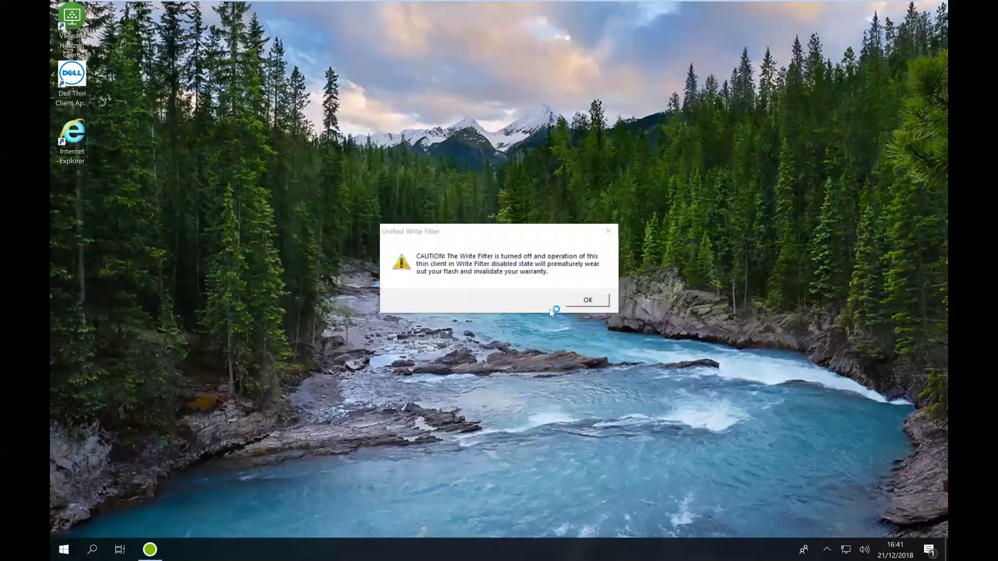
click(522, 281)
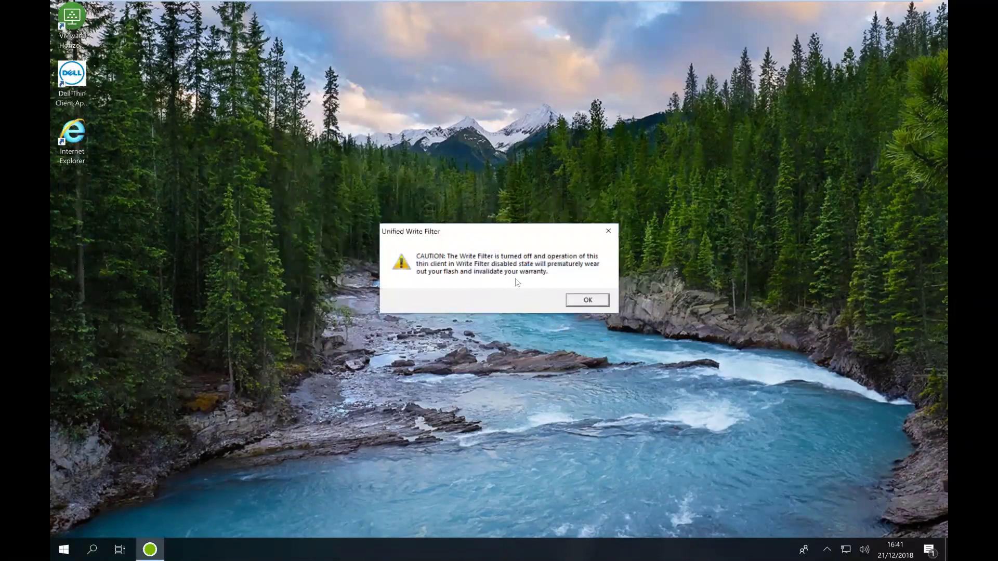
click(594, 298)
Sign out of the current user session from the Start menu
click(64, 549)
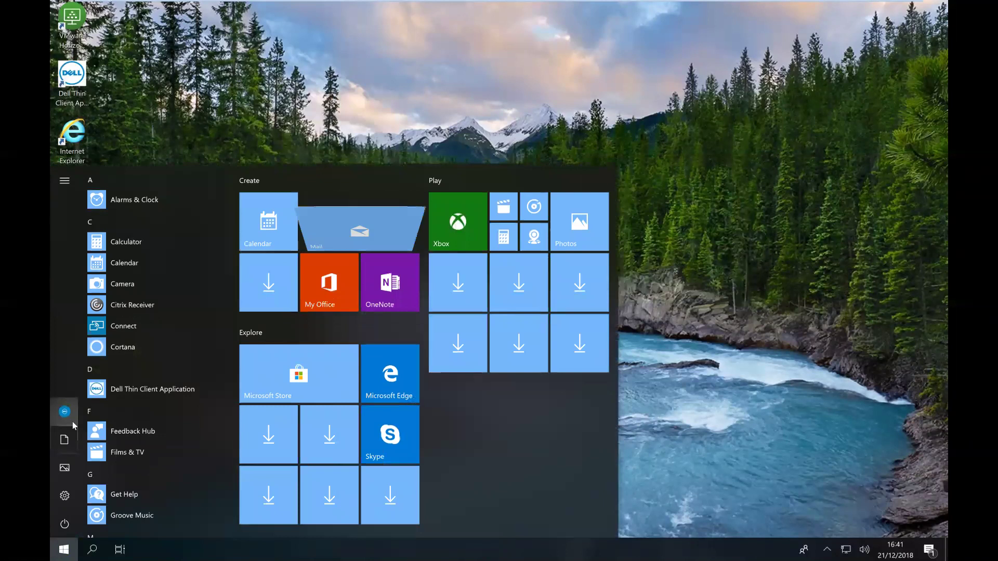
click(73, 422)
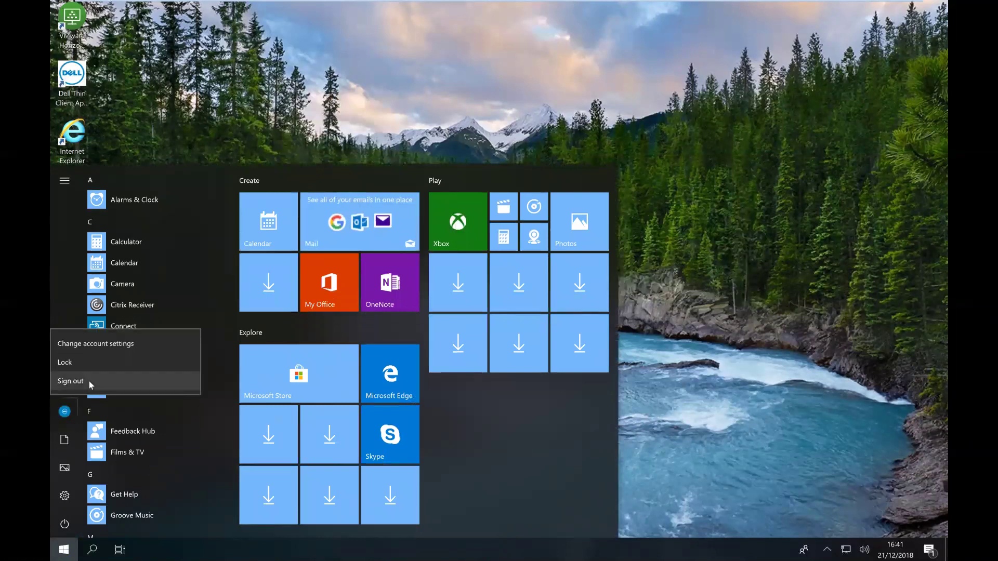
click(89, 381)
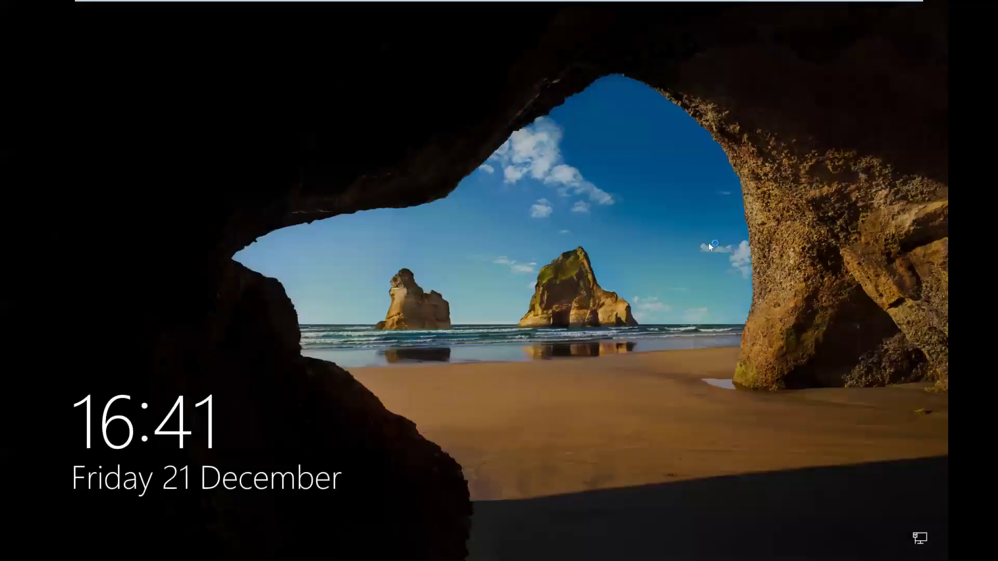
Sign back in as the administrator account with its password
click(625, 413)
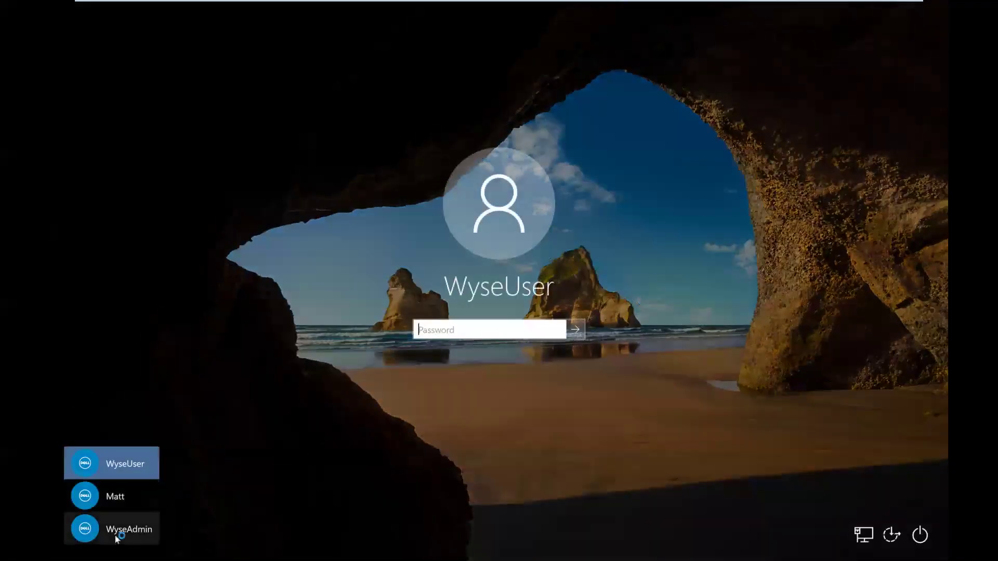
click(115, 535)
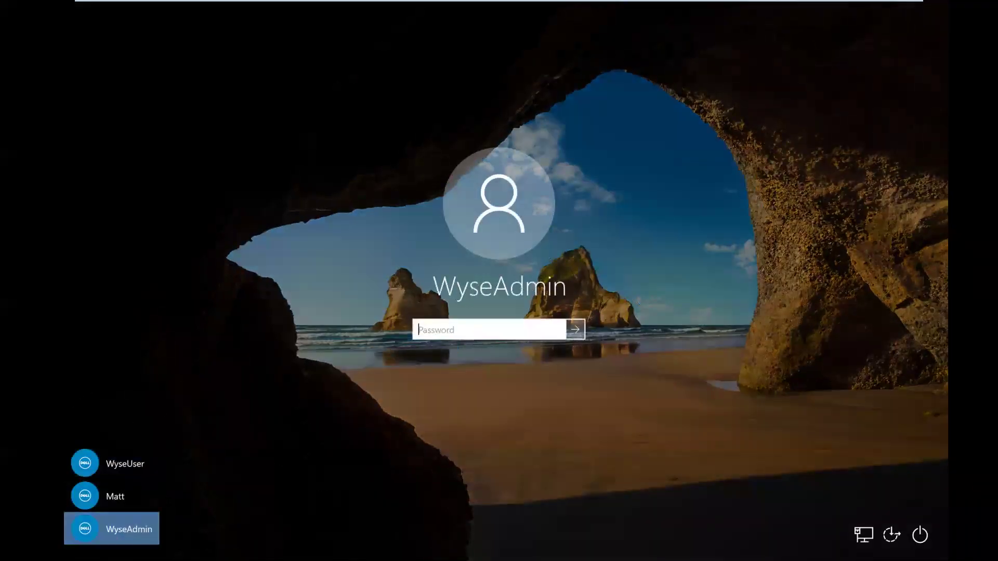
text(•••••••••)
key(Return)
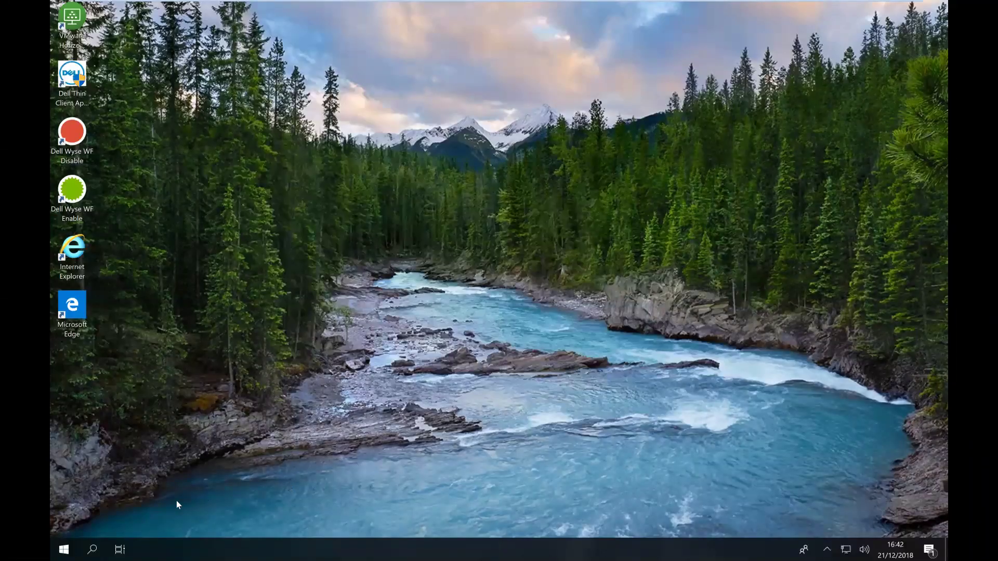
Search the Start menu for the path c:\Users\
click(64, 550)
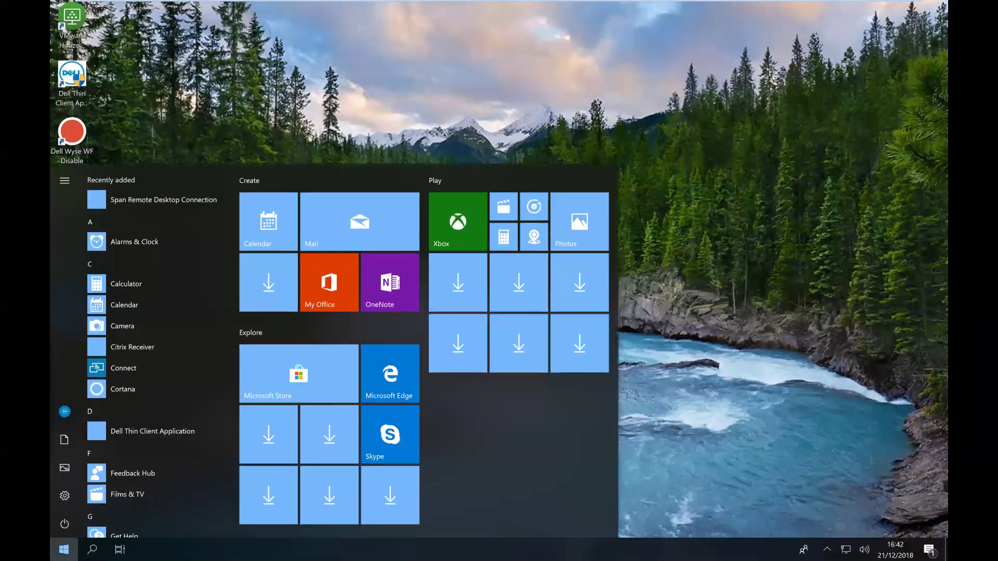
text(c:\)
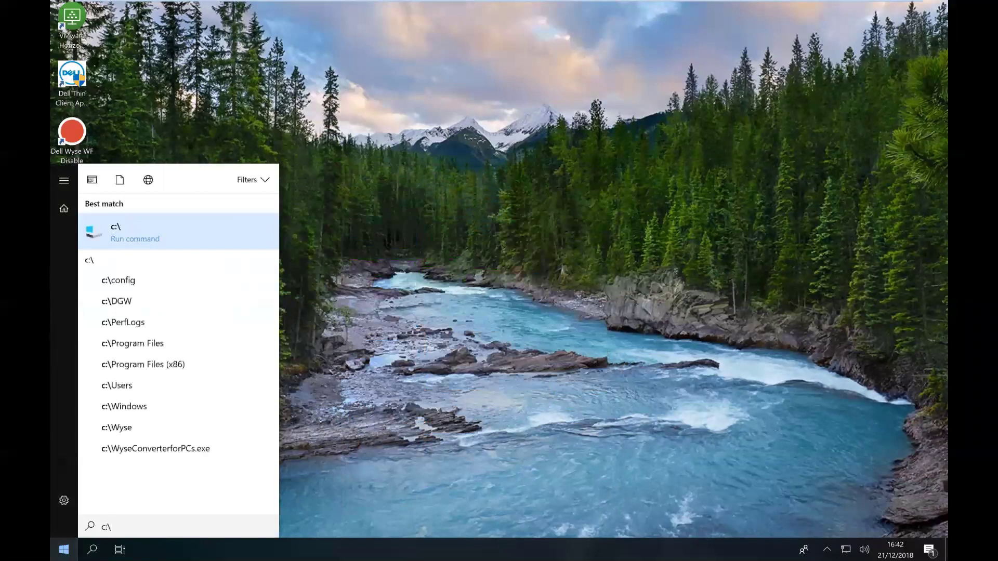
text(User\)
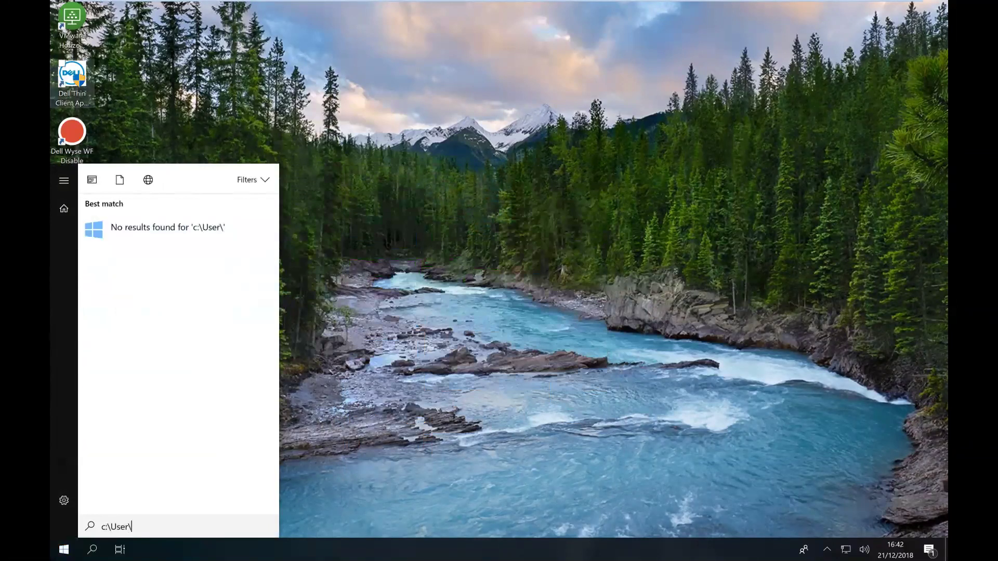
key(BackSpace)
text(s)
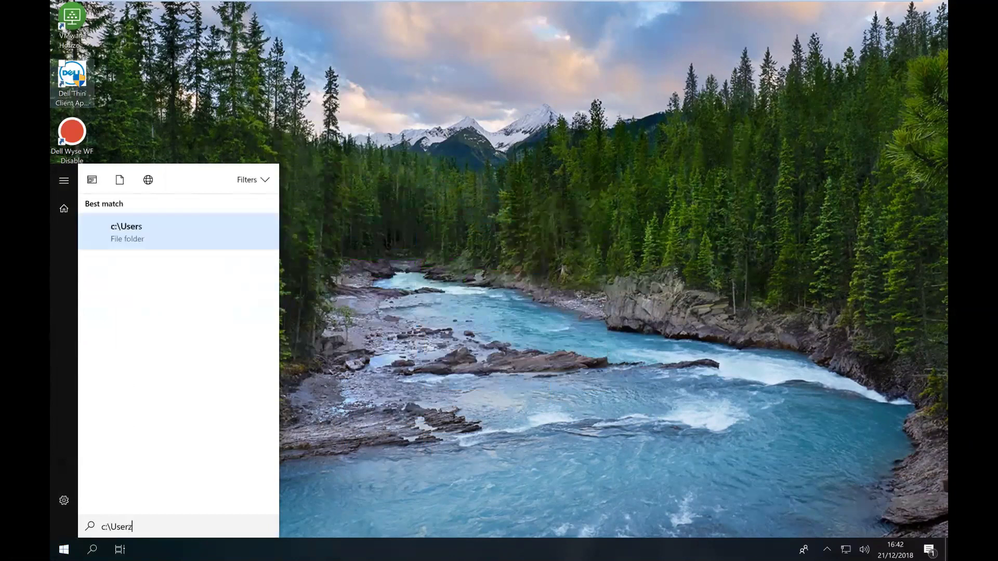
key(BackSpace)
text(s\)
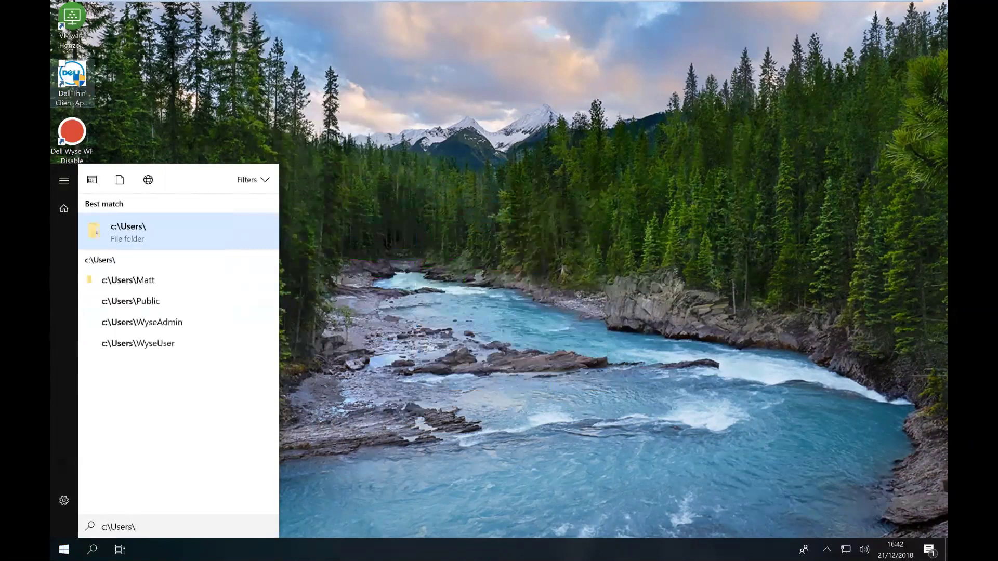
Open the c:\Users\WyseAdmin folder and dismiss the write-filter-off caution
click(175, 323)
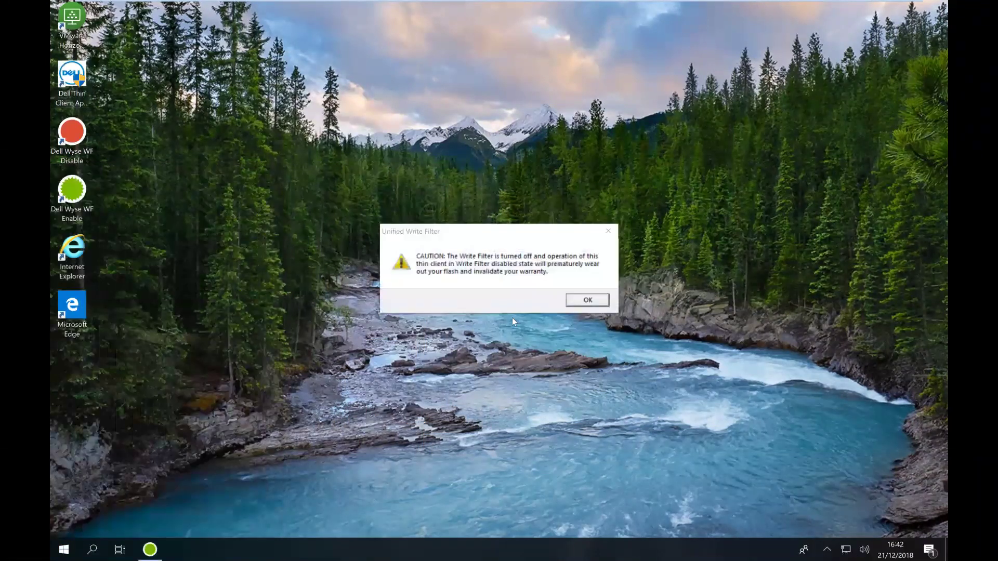
click(587, 301)
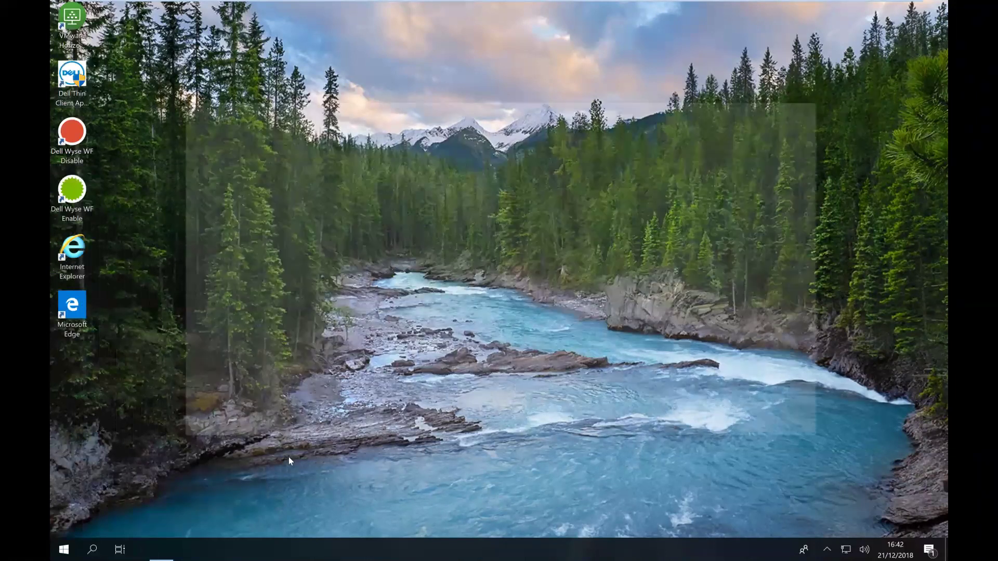
Go to the Users > WyseUser > Desktop folder, granting access to WyseUser
click(350, 136)
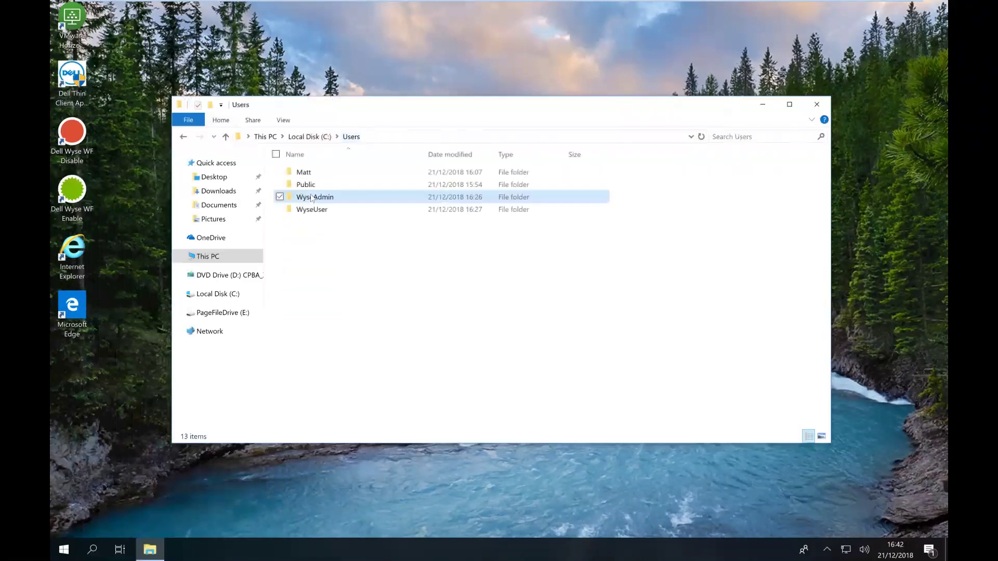
click(323, 211)
double_click(323, 210)
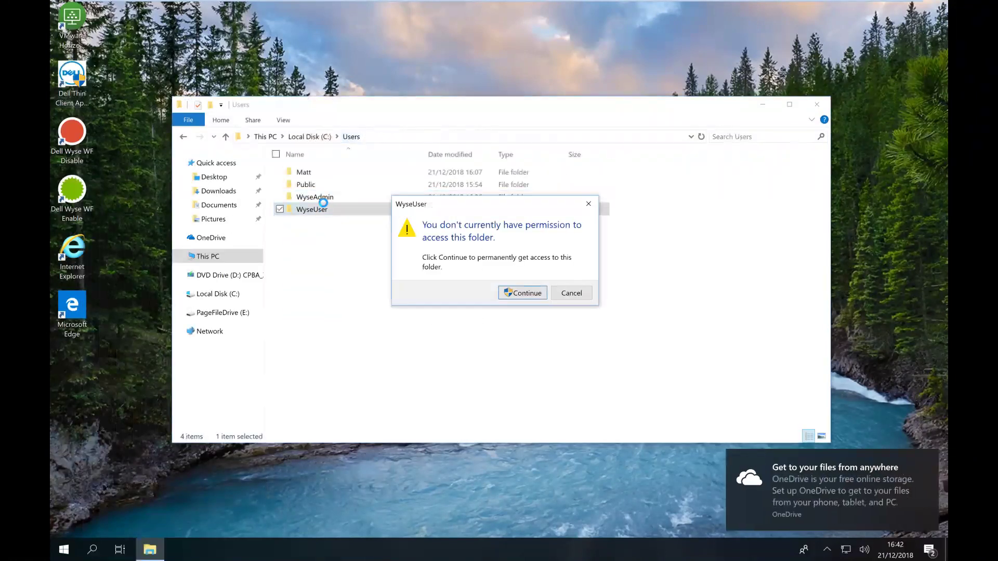
click(525, 293)
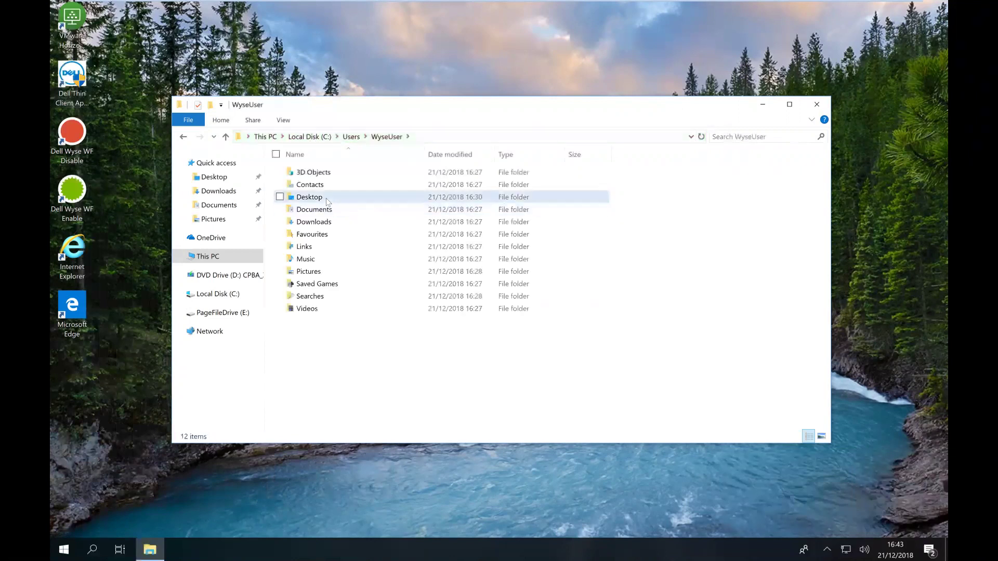
double_click(326, 198)
Delete the Internet Explorer shortcut there and close File Explorer
click(333, 189)
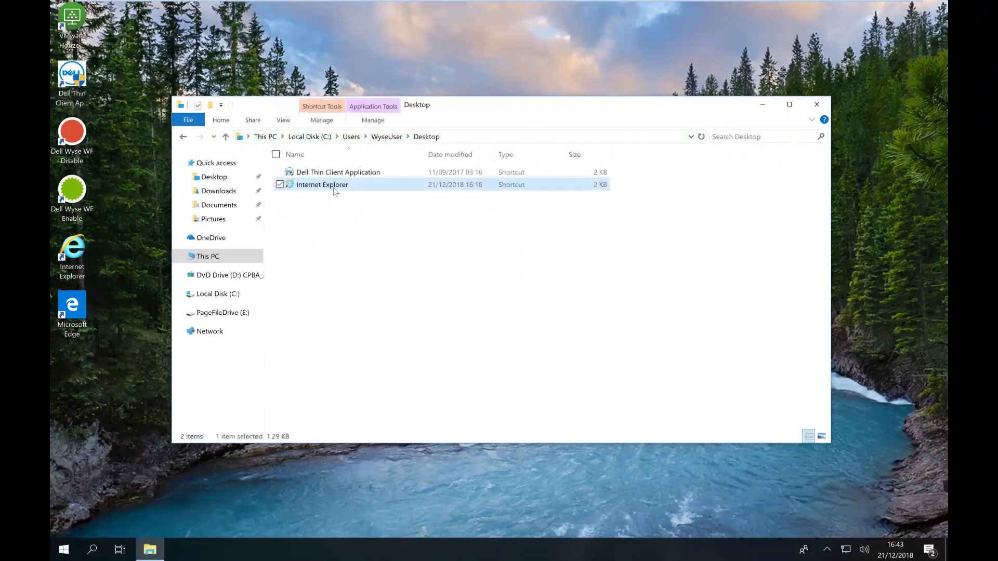
key(Delete)
click(532, 307)
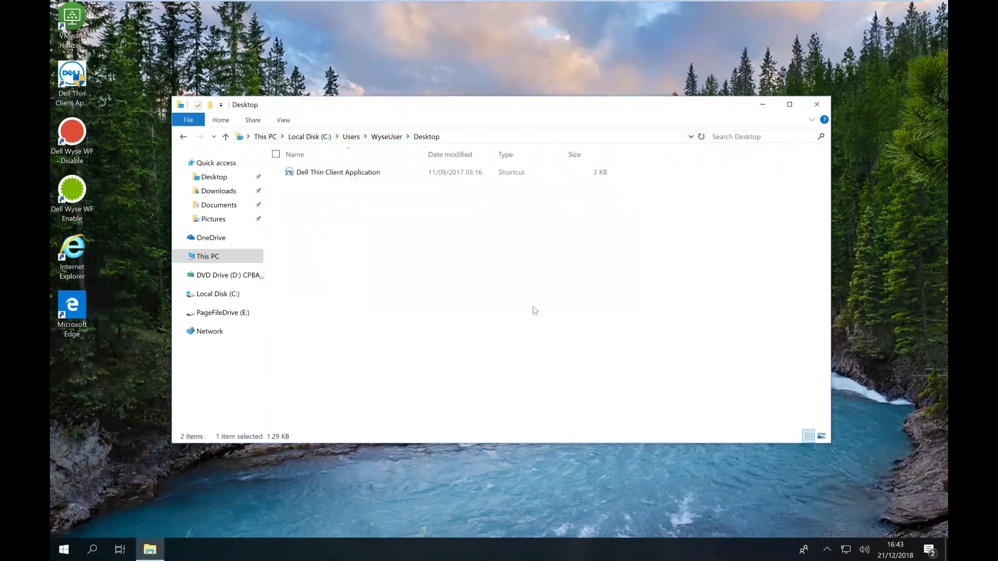
click(816, 106)
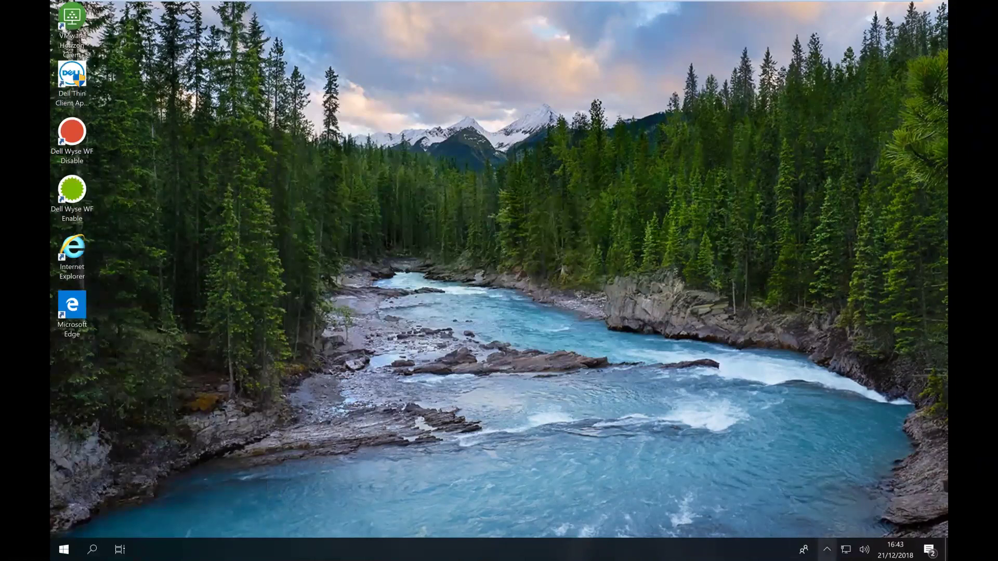
Confirm the tray shows Write Filter still OFF, then launch Dell Wyse WF Enable
click(827, 550)
mouse_move(830, 528)
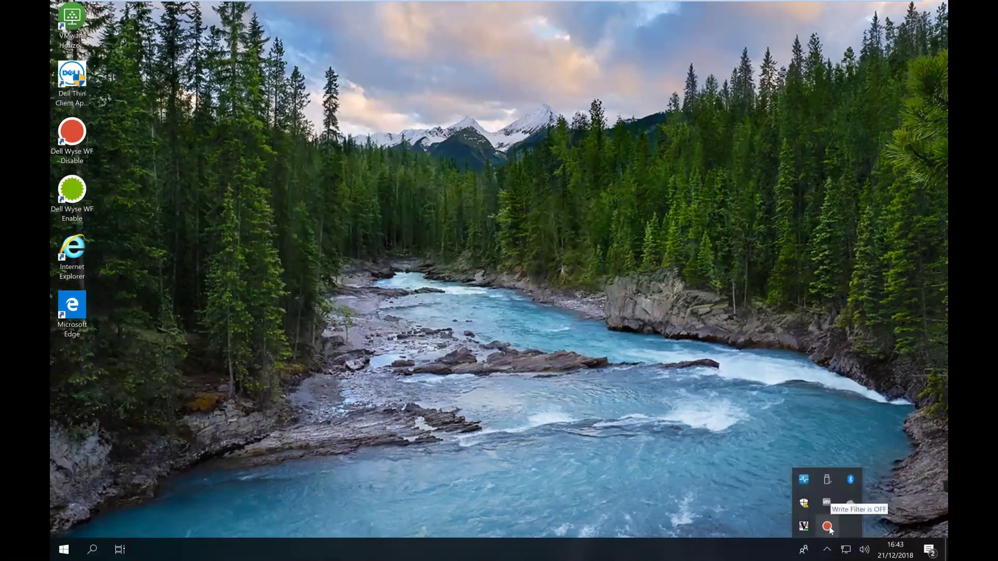
click(438, 332)
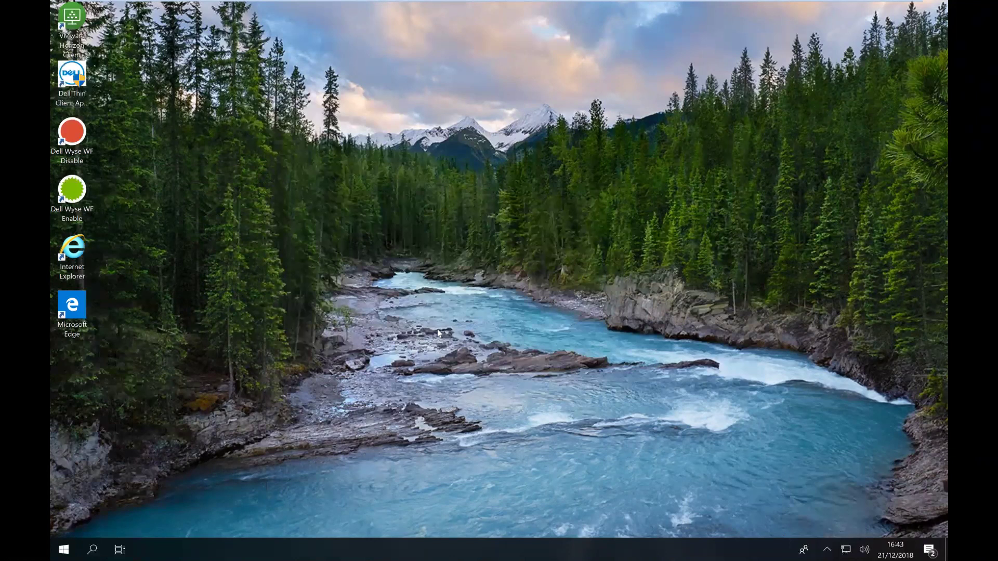
double_click(81, 200)
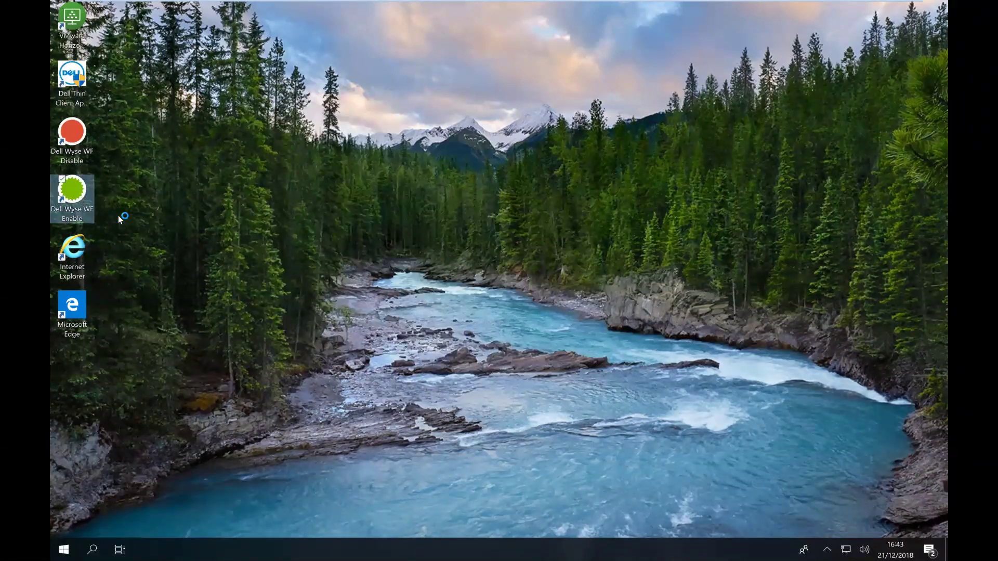